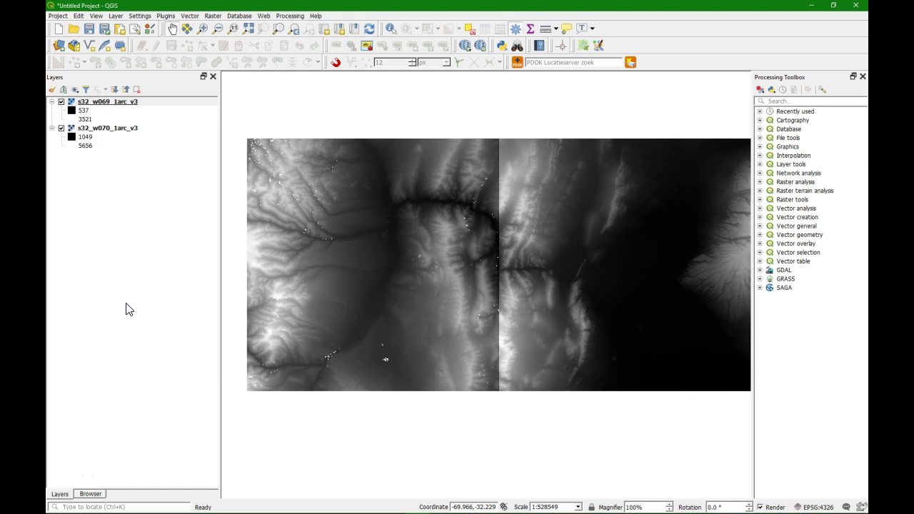
# Step: Recentre the two elevation tiles in view and show the Raster > Miscellaneous tools list
pyautogui.scroll(2, 386, 359)
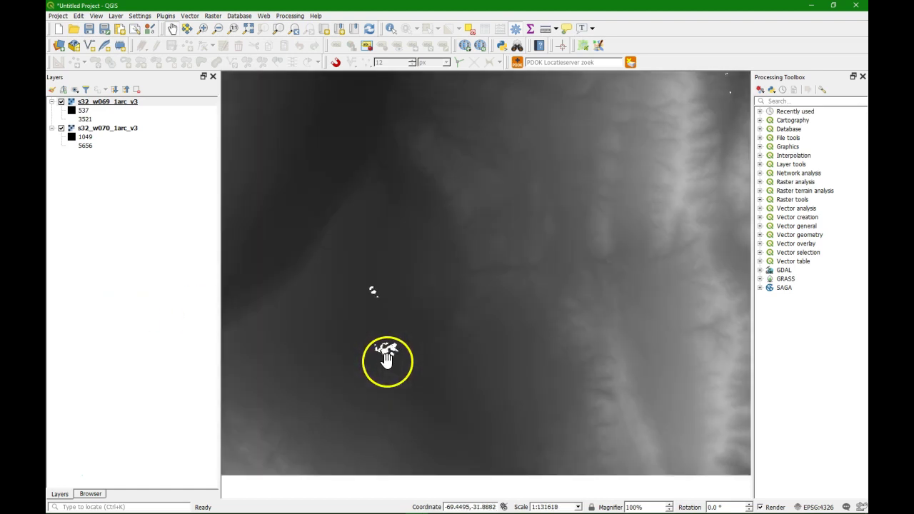
pyautogui.scroll(3, 385, 359)
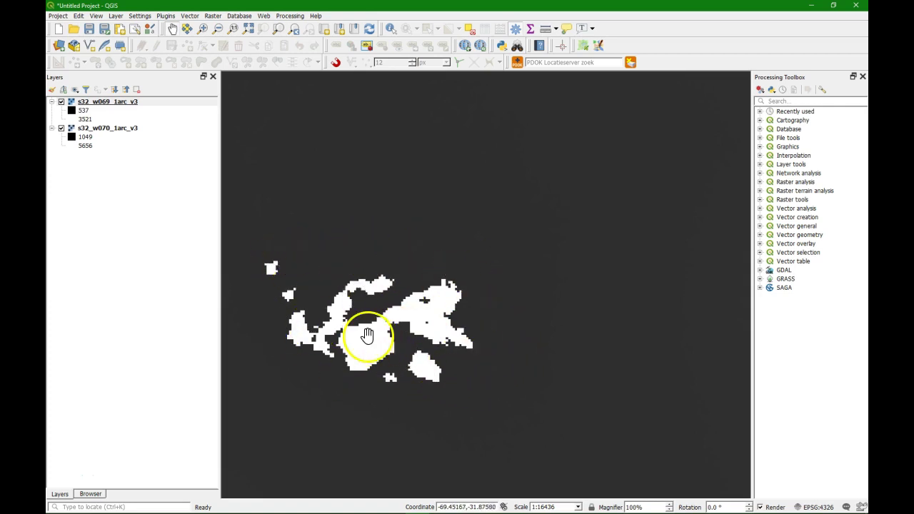
pyautogui.scroll(-2, 337, 310)
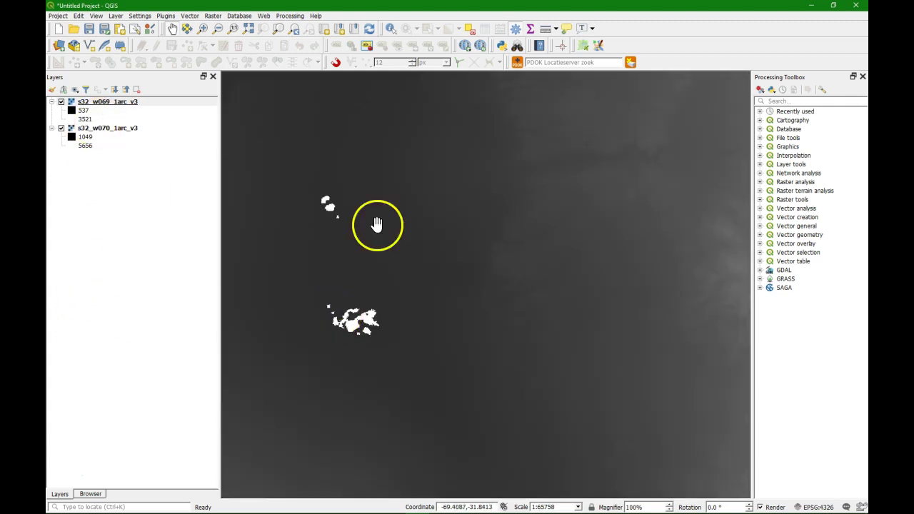
pyautogui.scroll(-2, 386, 243)
pyautogui.scroll(-1, 336, 236)
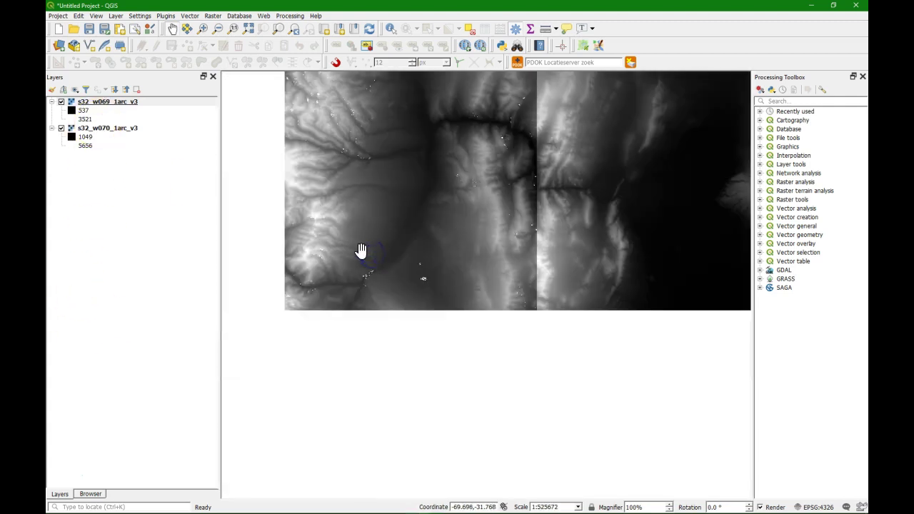
pyautogui.scroll(-1, 360, 241)
pyautogui.scroll(1, 353, 247)
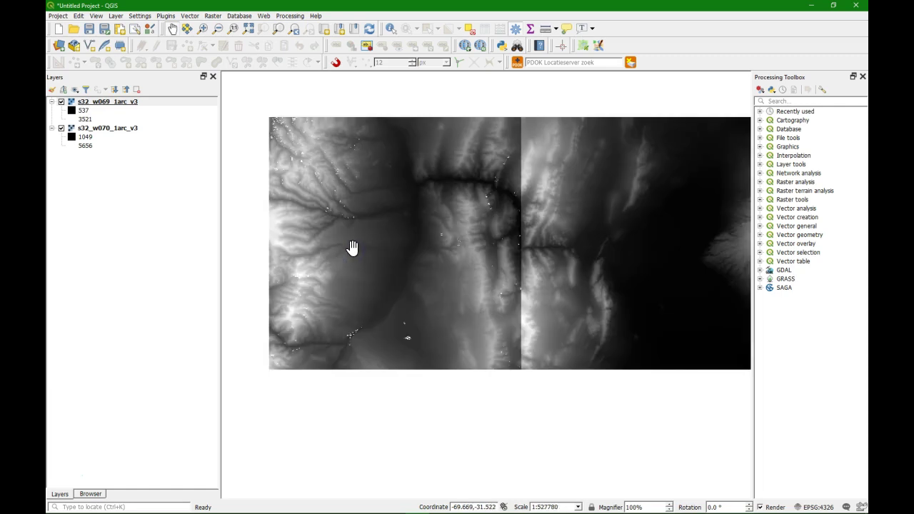
pyautogui.moveTo(441, 293); pyautogui.dragTo(413, 302)
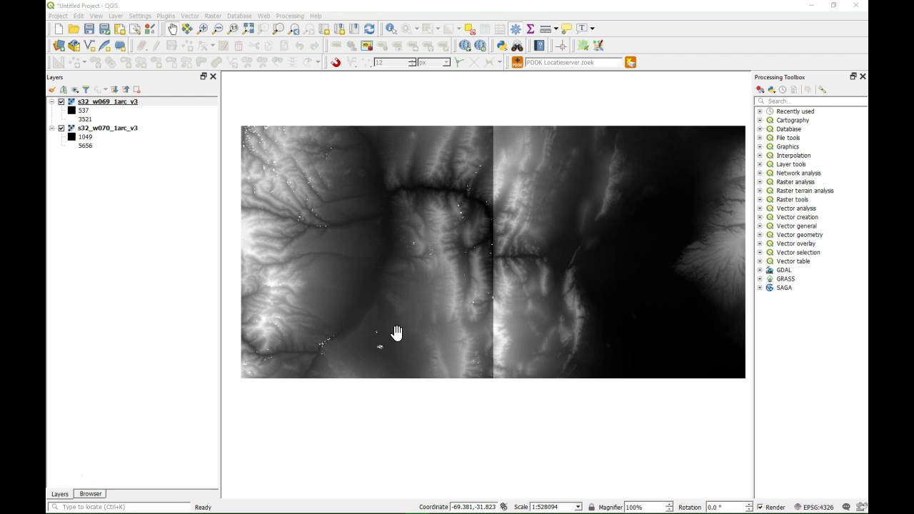
pyautogui.click(68, 477)
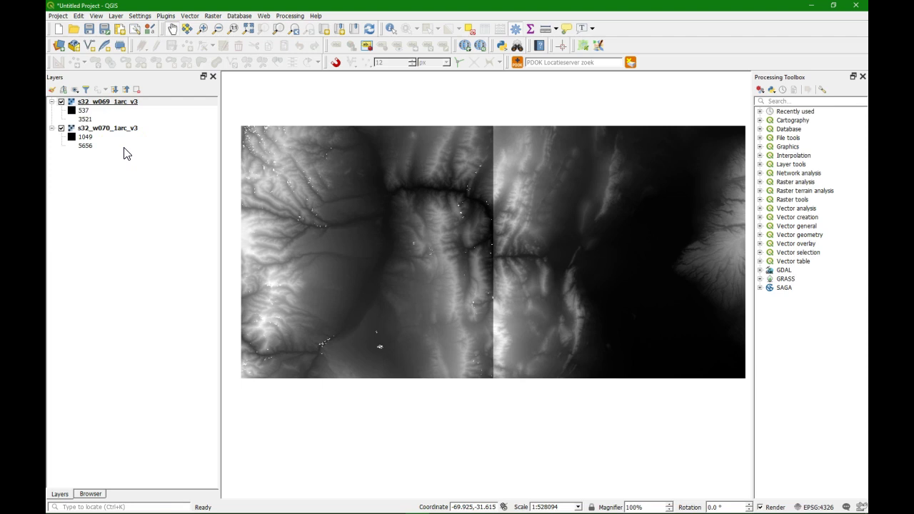
pyautogui.click(216, 17)
pyautogui.moveTo(237, 70)
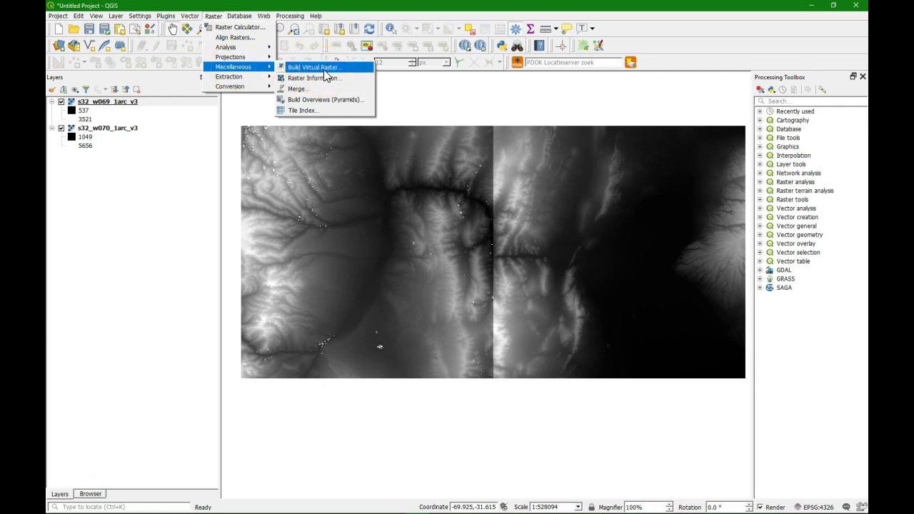
# Step: Open Build Virtual Raster and select both SRTM tiles as its input layers
pyautogui.click(325, 69)
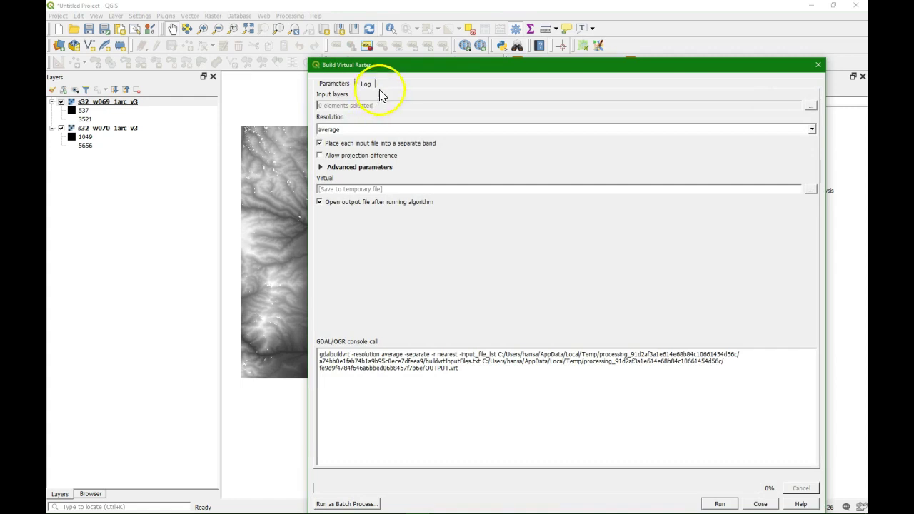
pyautogui.moveTo(400, 72); pyautogui.dragTo(321, 26)
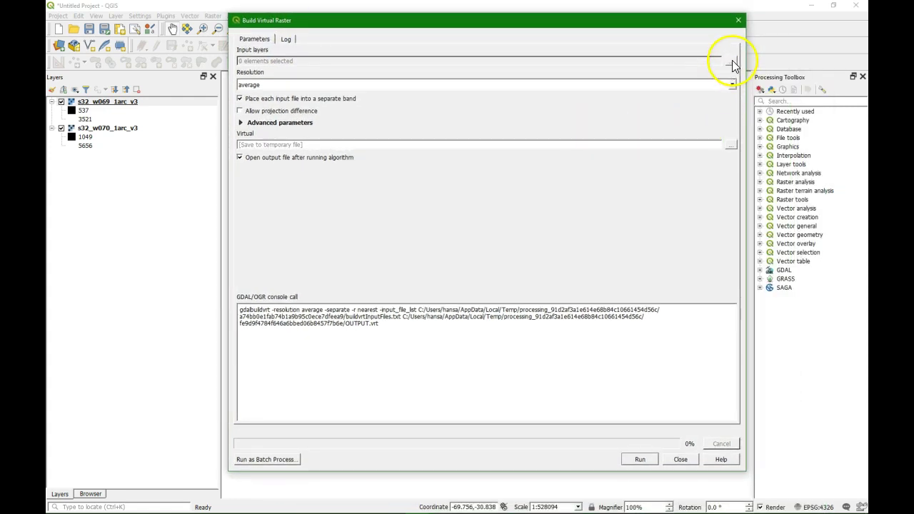
pyautogui.click(731, 60)
pyautogui.click(544, 174)
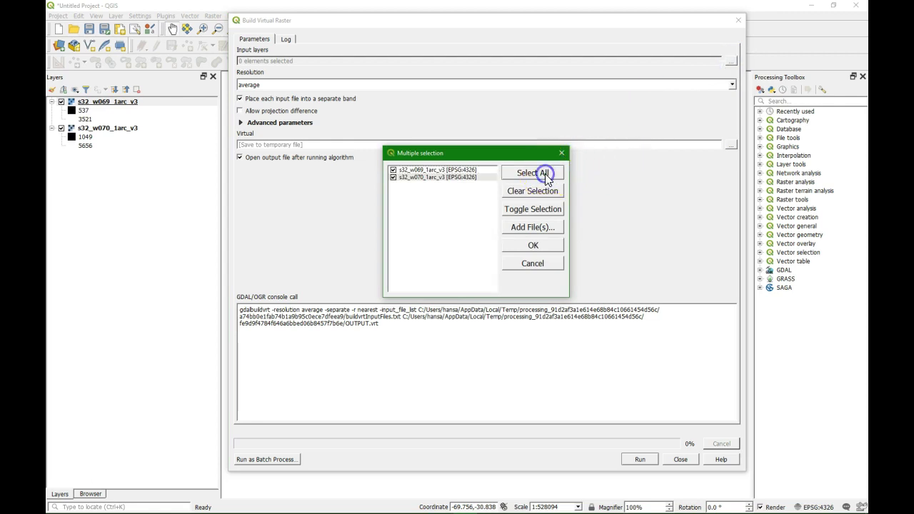
pyautogui.click(552, 246)
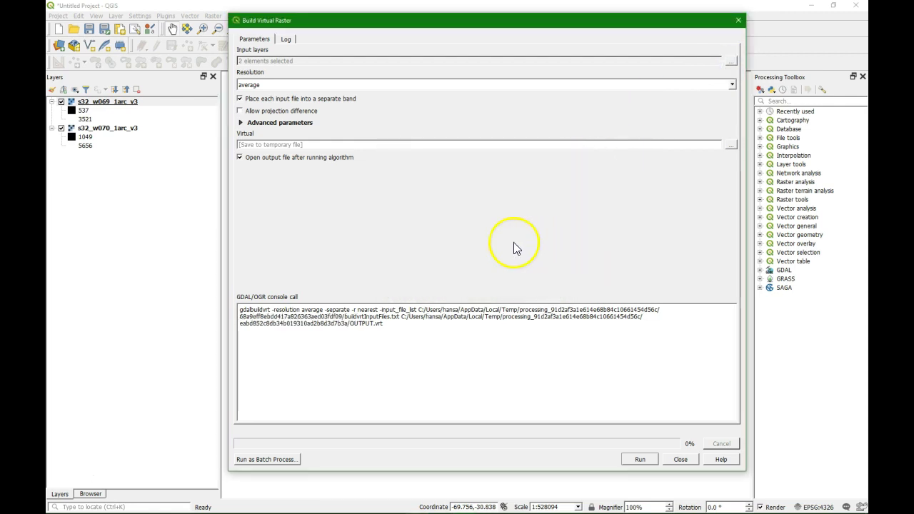
# Step: Turn off 'Place each input file into a separate band' and start saving the output to a file
pyautogui.click(240, 98)
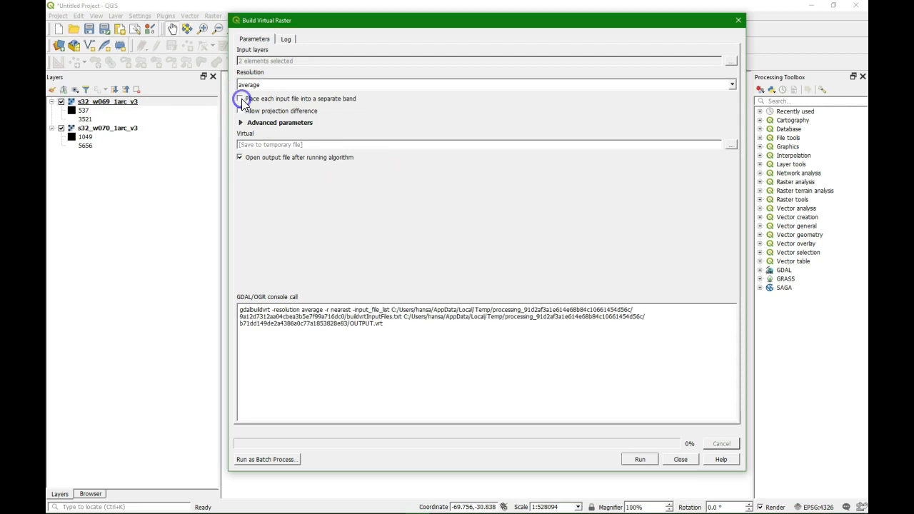
pyautogui.click(733, 144)
pyautogui.click(751, 162)
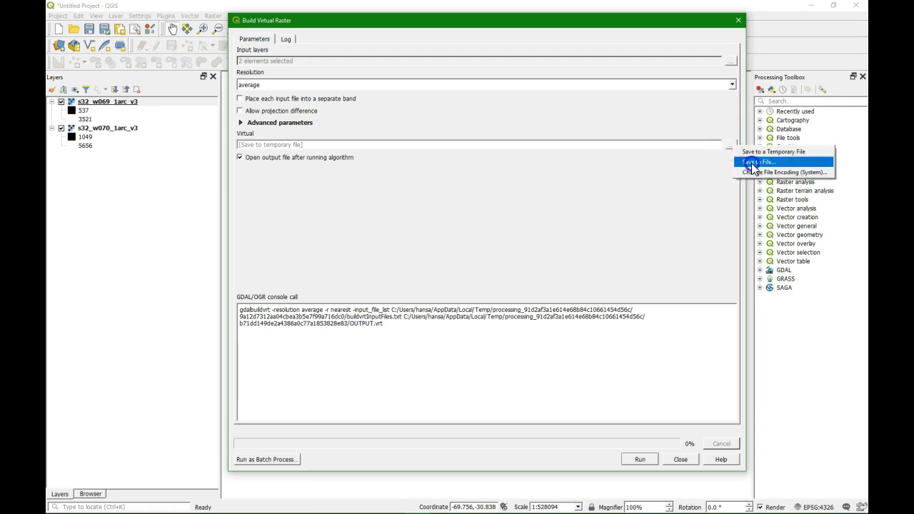
pyautogui.click(615, 330)
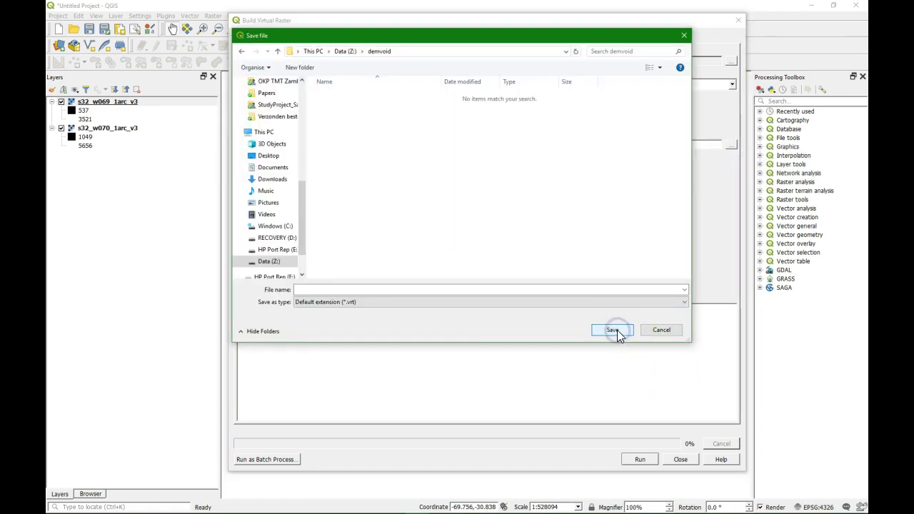
# Step: Save the mosaic as DEM_mosaic.vrt, build it and close the Build Virtual Raster dialog
pyautogui.click(437, 289)
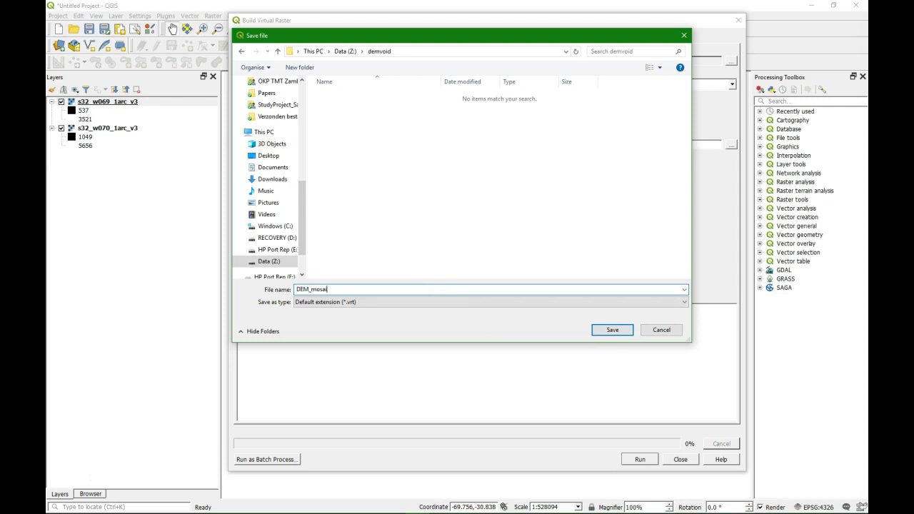
pyautogui.click(620, 330)
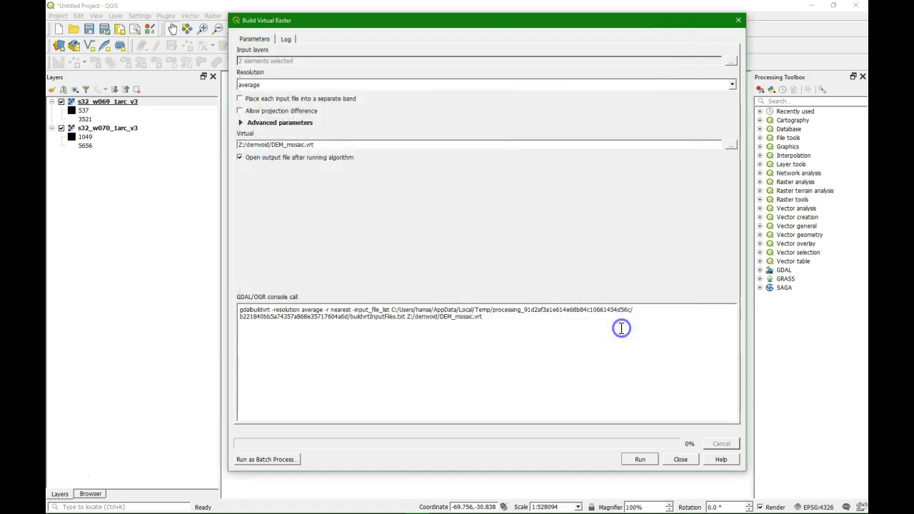
pyautogui.click(637, 460)
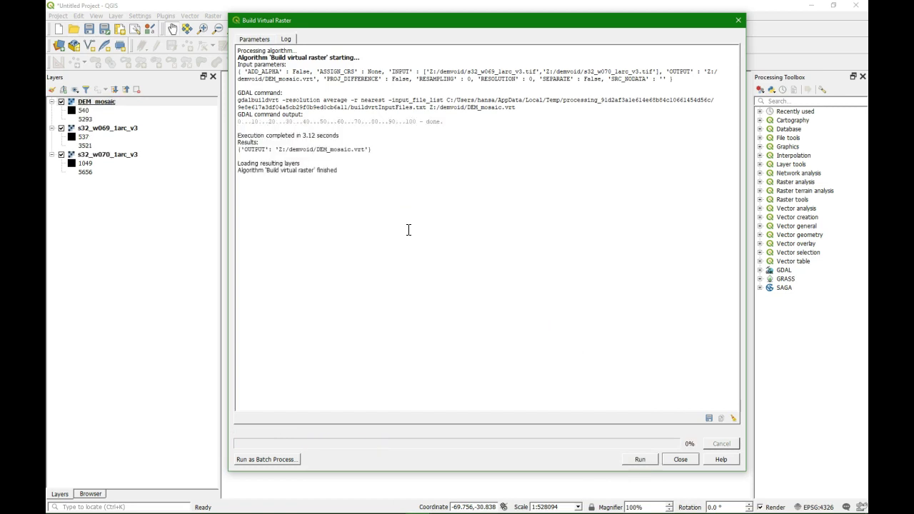
pyautogui.click(682, 459)
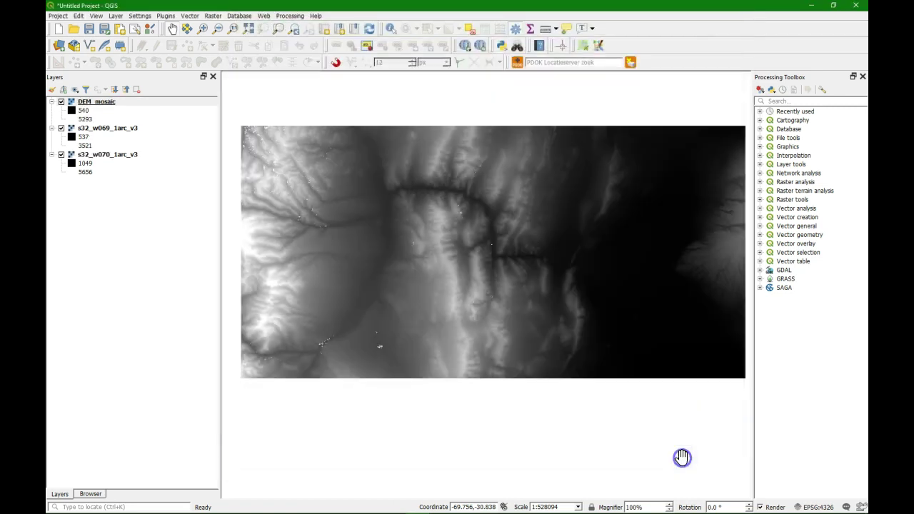
pyautogui.click(107, 130)
# Step: Remove the s32_w069 and s32_w070 tile layers from the project
pyautogui.keyDown('ctrl'); pyautogui.click(105, 155); pyautogui.keyUp('ctrl')
pyautogui.rightClick(106, 156)
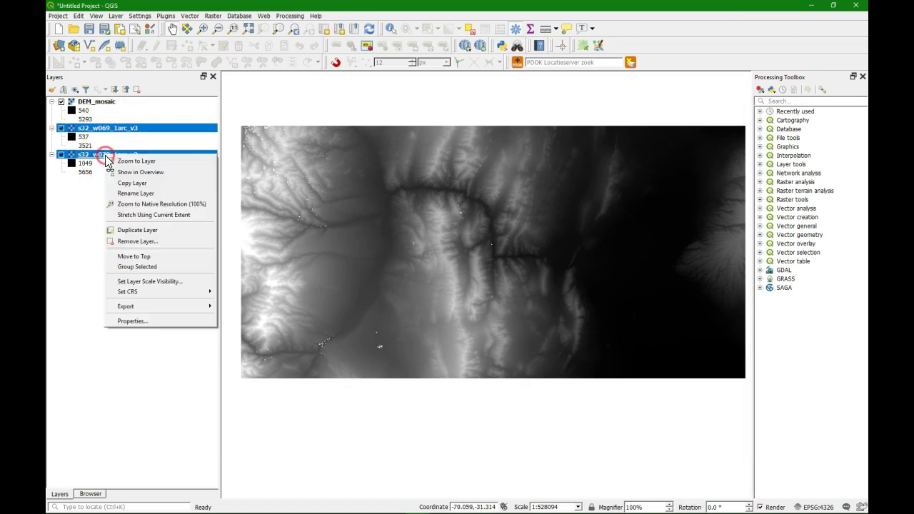
pyautogui.click(144, 242)
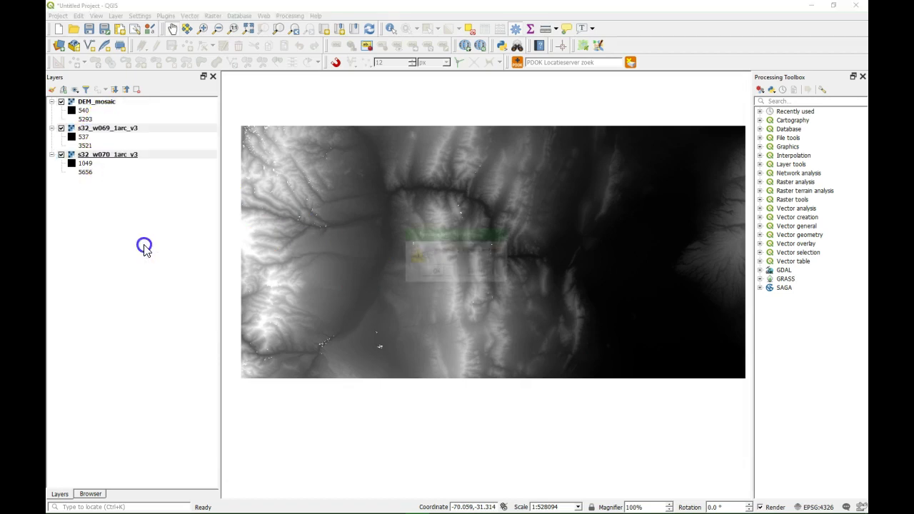
pyautogui.click(432, 272)
pyautogui.click(158, 201)
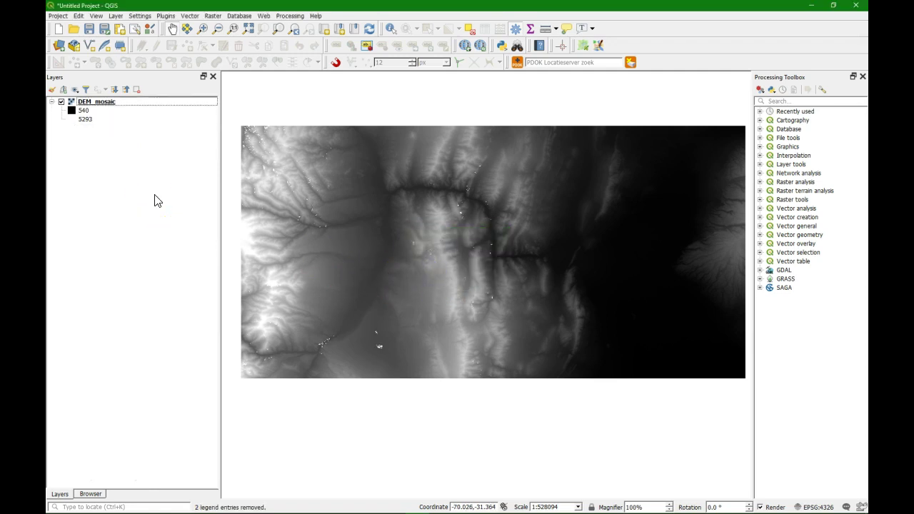
# Step: Bring up the Raster menu's projection tools
pyautogui.click(207, 15)
pyautogui.click(206, 16)
pyautogui.click(212, 16)
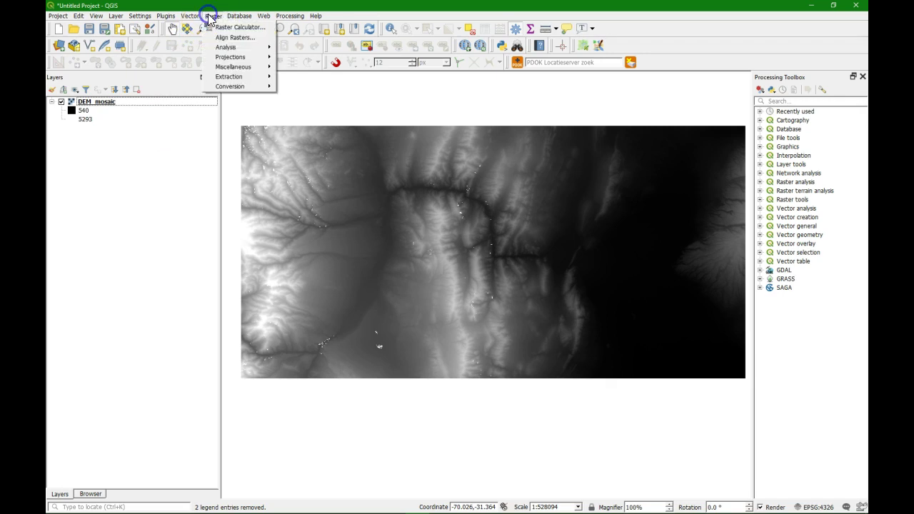
# Step: Open Warp (Reproject) for DEM_mosaic and bring up its Target CRS selector
pyautogui.click(228, 57)
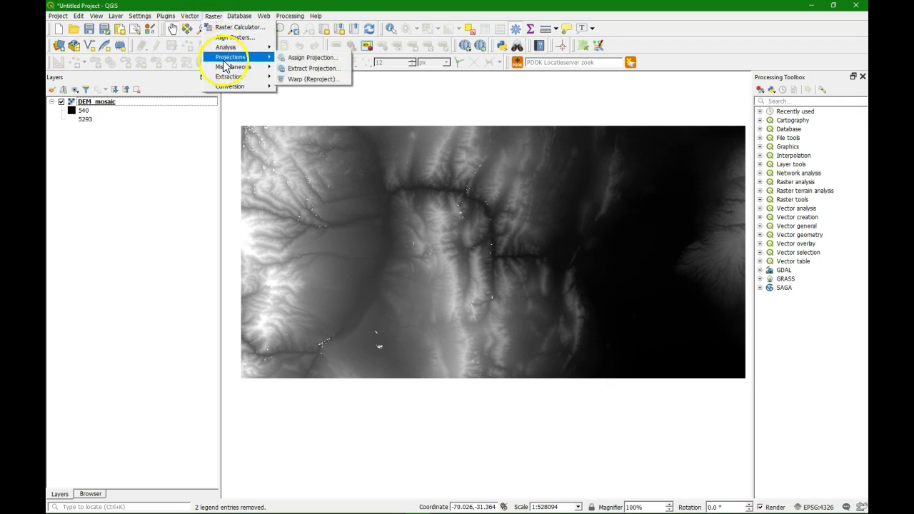
pyautogui.click(307, 77)
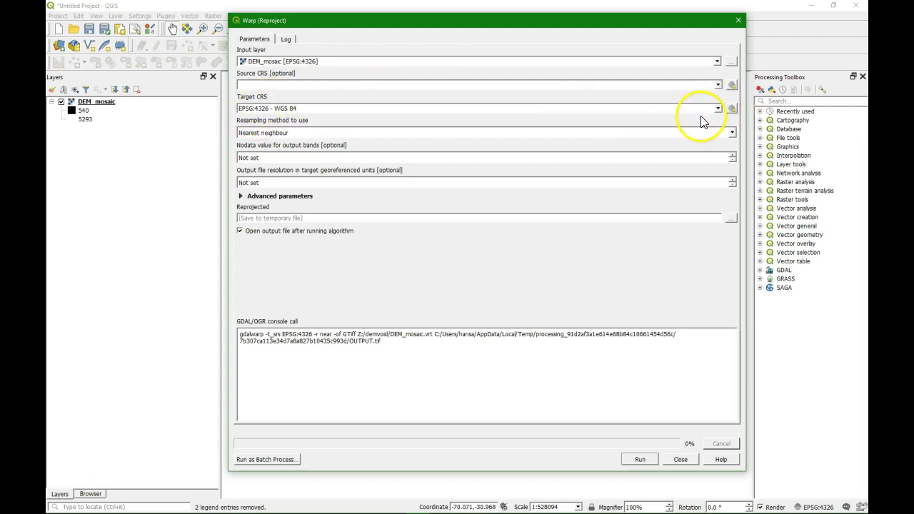
pyautogui.click(731, 109)
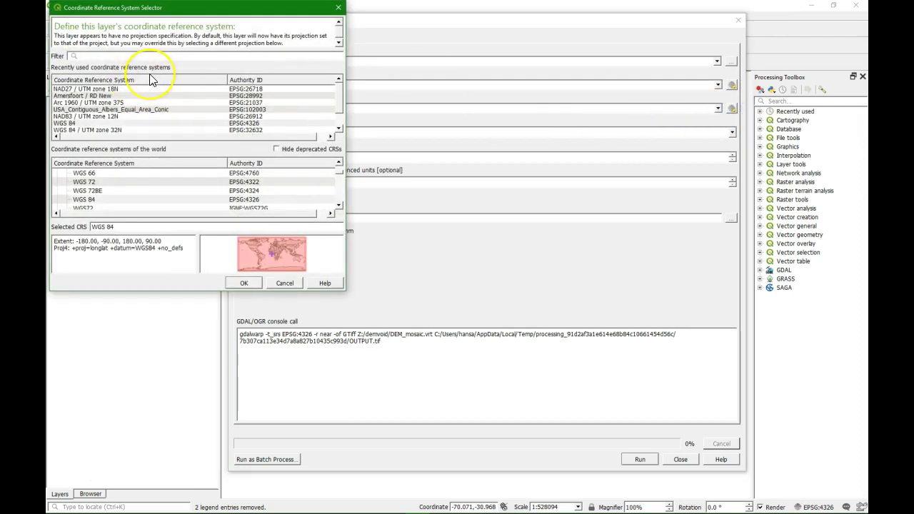
# Step: Filter for 32719 and pick WGS 84 / UTM zone 19S as the target CRS
pyautogui.write('32719')
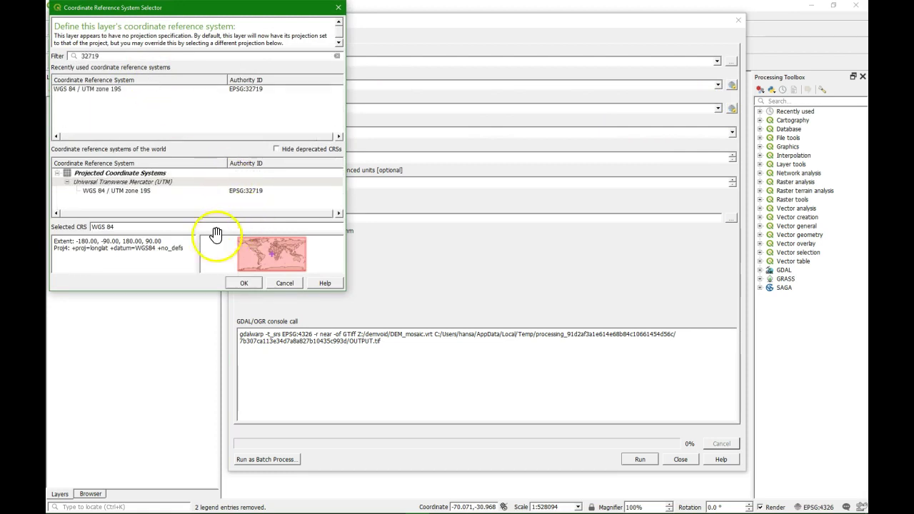
pyautogui.click(122, 191)
pyautogui.click(244, 283)
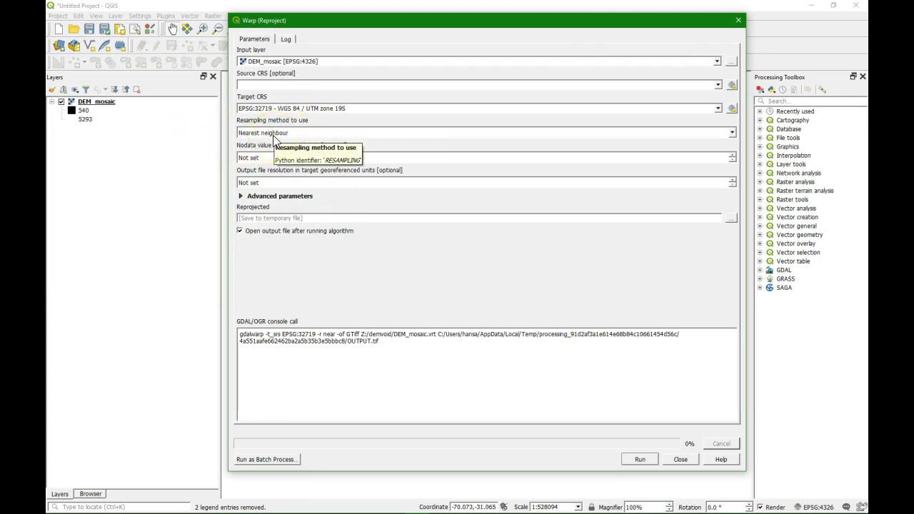
# Step: Save the reprojected output as DEM_reproject.tif, run Warp and close the tool
pyautogui.click(731, 218)
pyautogui.click(744, 234)
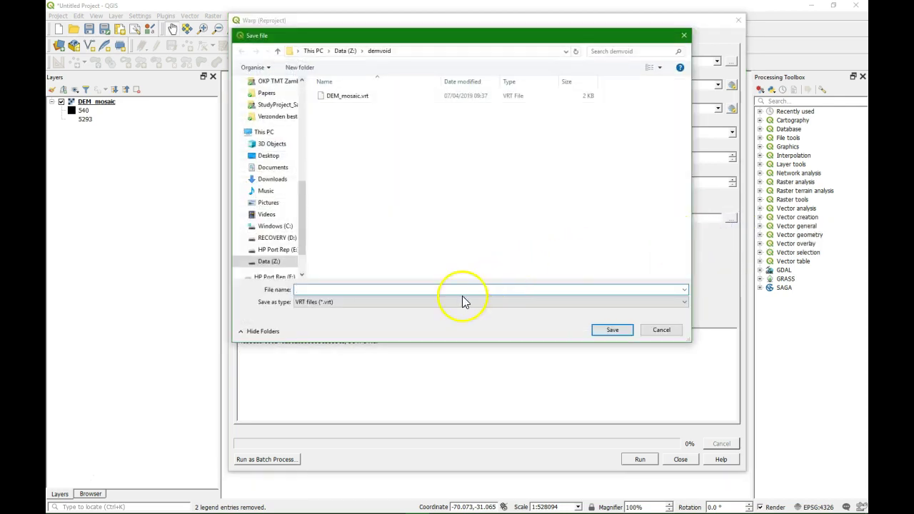
pyautogui.click(313, 302)
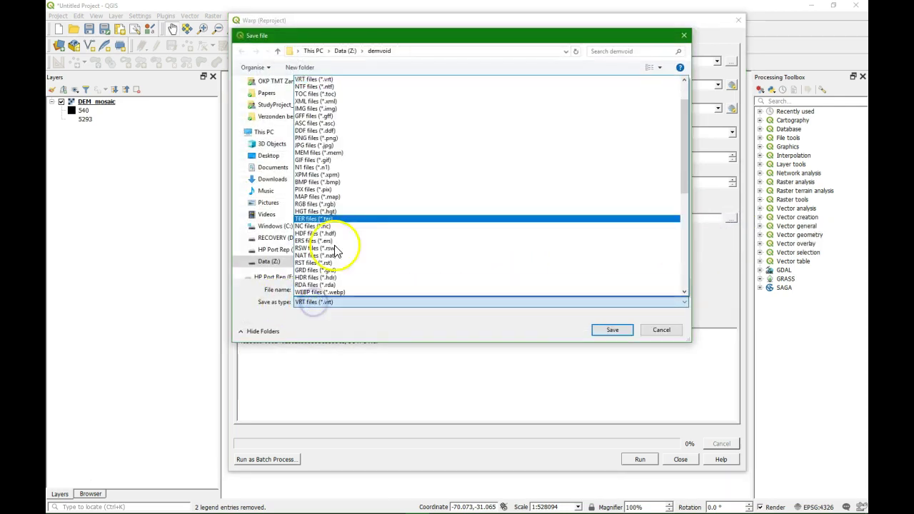
pyautogui.click(318, 167)
pyautogui.write('DEM_')
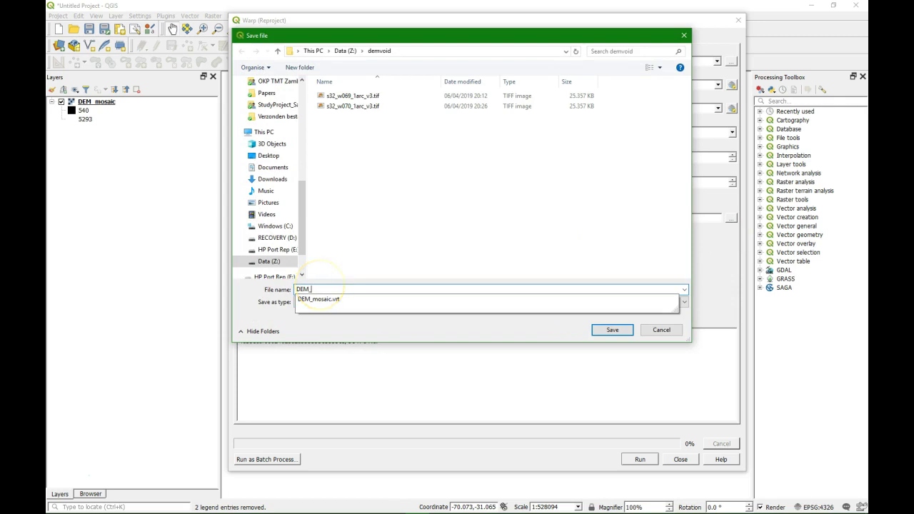
pyautogui.write('reproject')
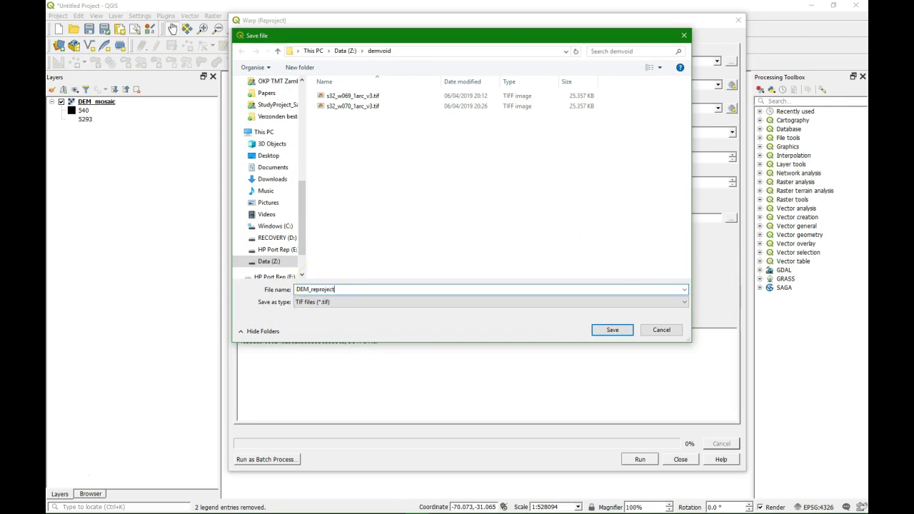
pyautogui.click(615, 330)
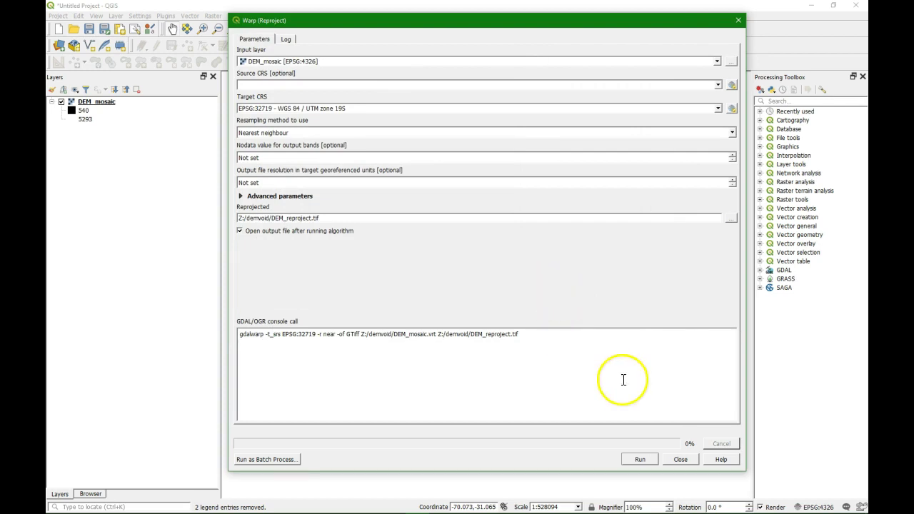
pyautogui.click(639, 459)
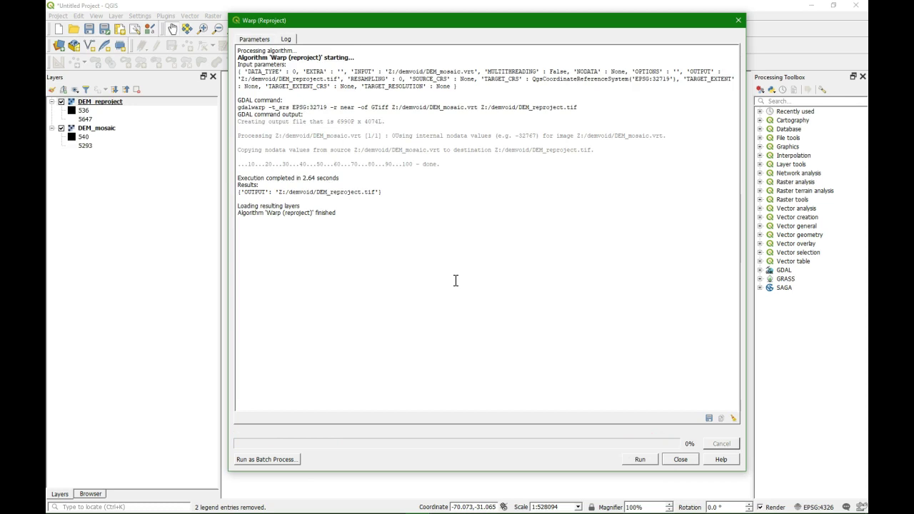
pyautogui.click(682, 461)
# Step: Remove the DEM_mosaic layer from the project
pyautogui.click(107, 128)
pyautogui.rightClick(108, 129)
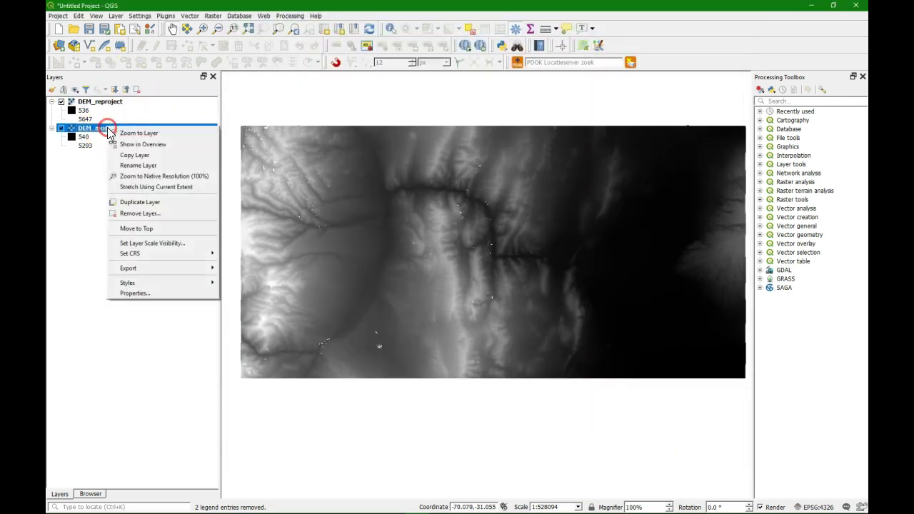
pyautogui.click(159, 213)
pyautogui.click(435, 272)
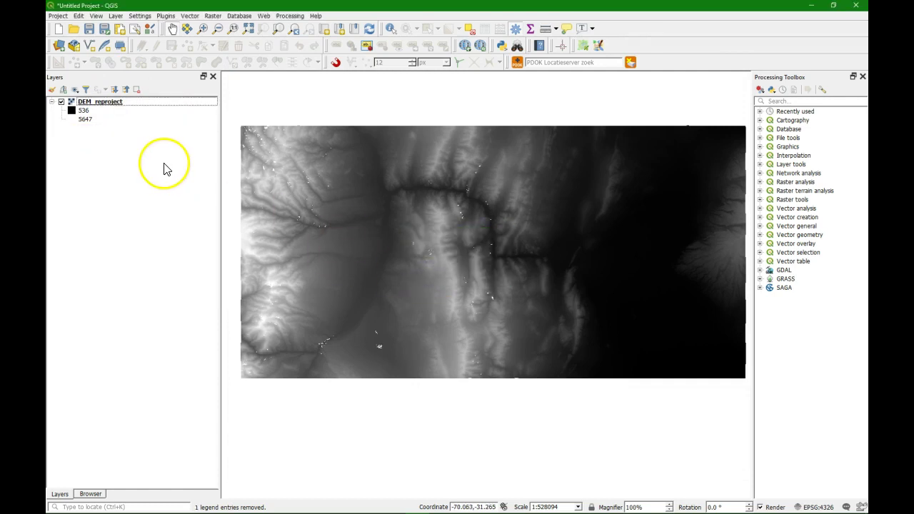
# Step: Set the project CRS to WGS 84 / UTM zone 19S, filtering by 327
pyautogui.click(819, 507)
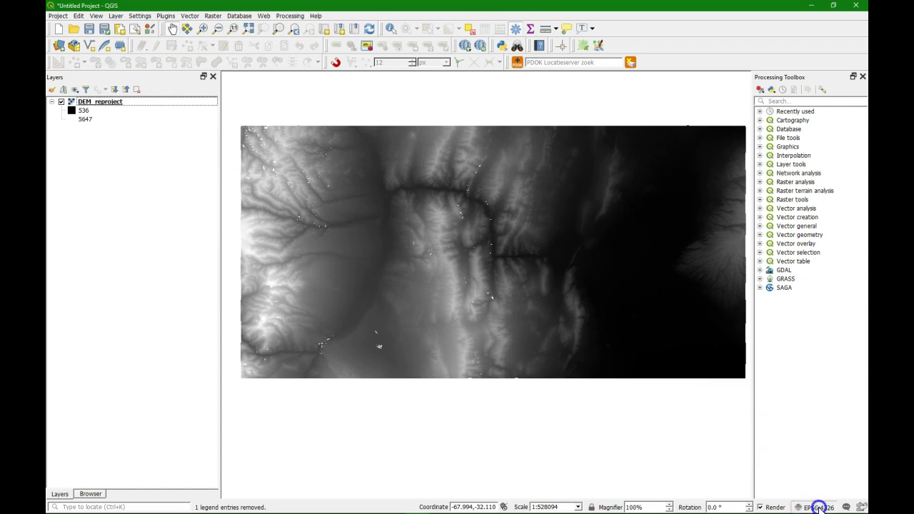
pyautogui.click(424, 210)
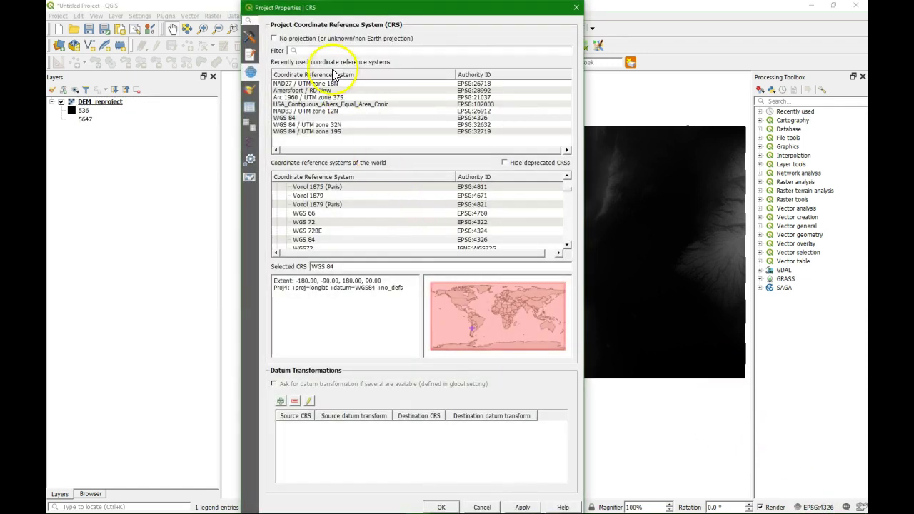
pyautogui.click(327, 50)
pyautogui.write('3')
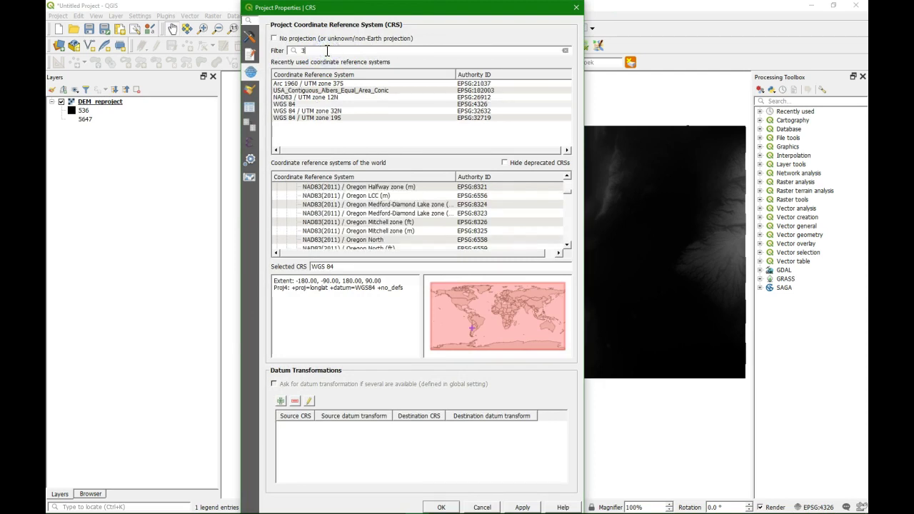
pyautogui.write('27')
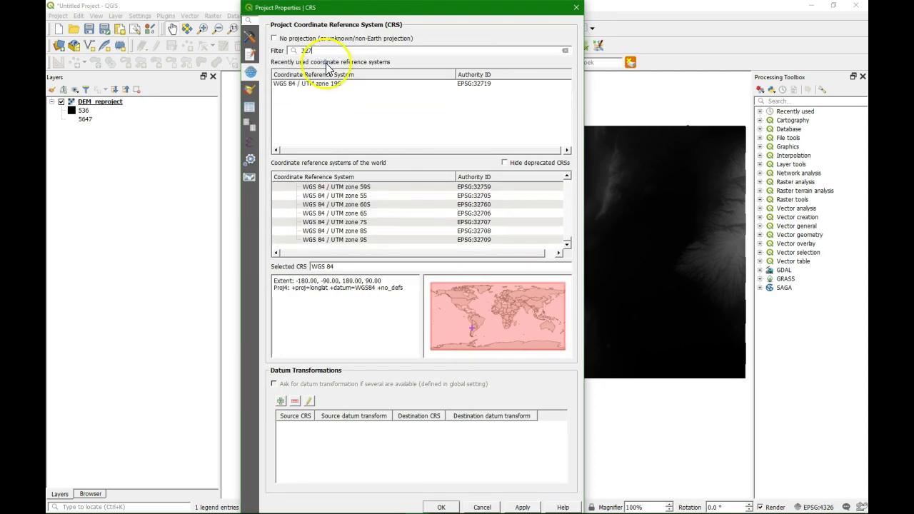
pyautogui.click(318, 83)
pyautogui.click(437, 507)
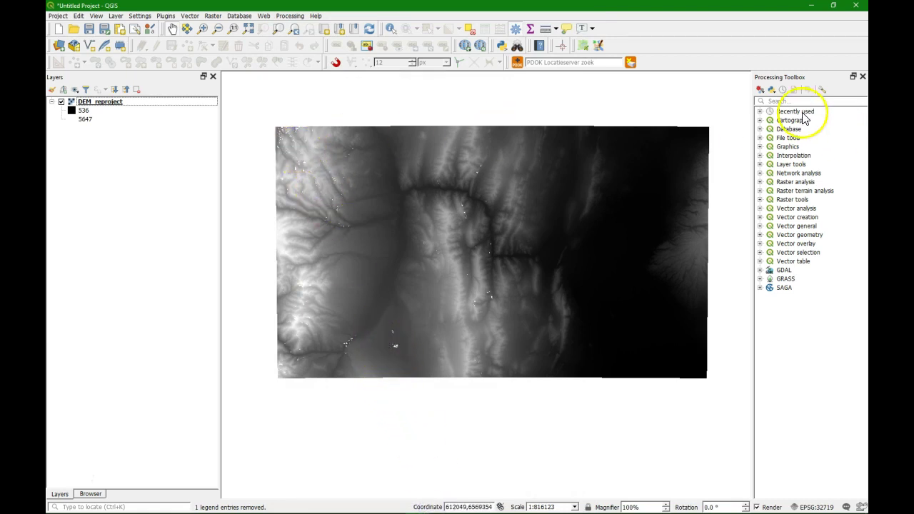
# Step: Search the Processing Toolbox for 'fill' and open GDAL's Fill nodata algorithm
pyautogui.click(785, 100)
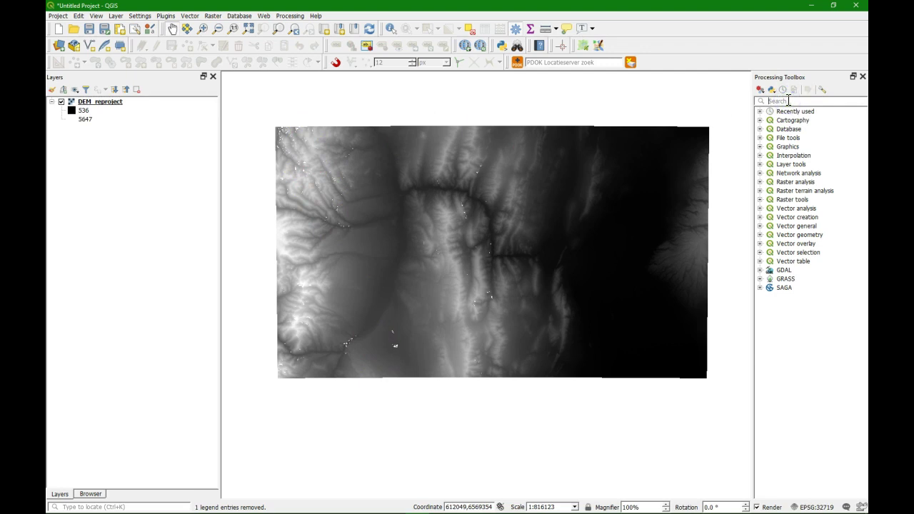
pyautogui.write('fill')
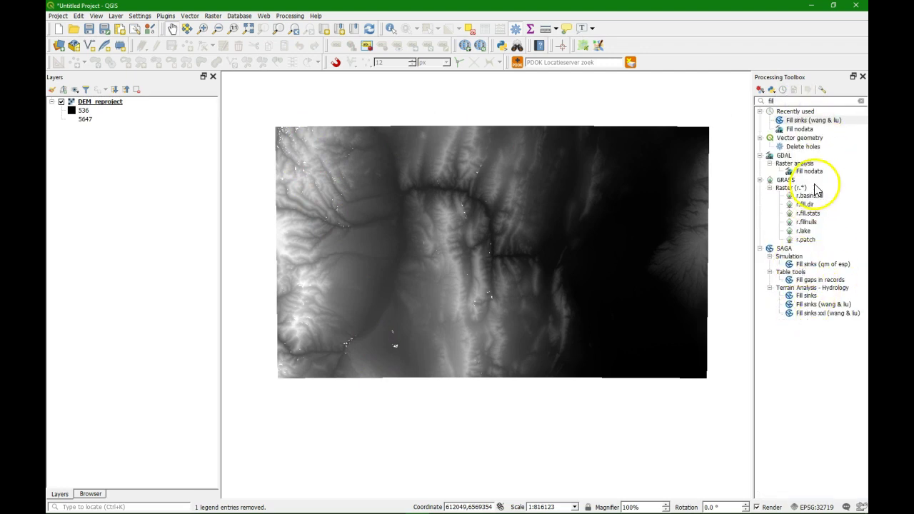
pyautogui.click(806, 172)
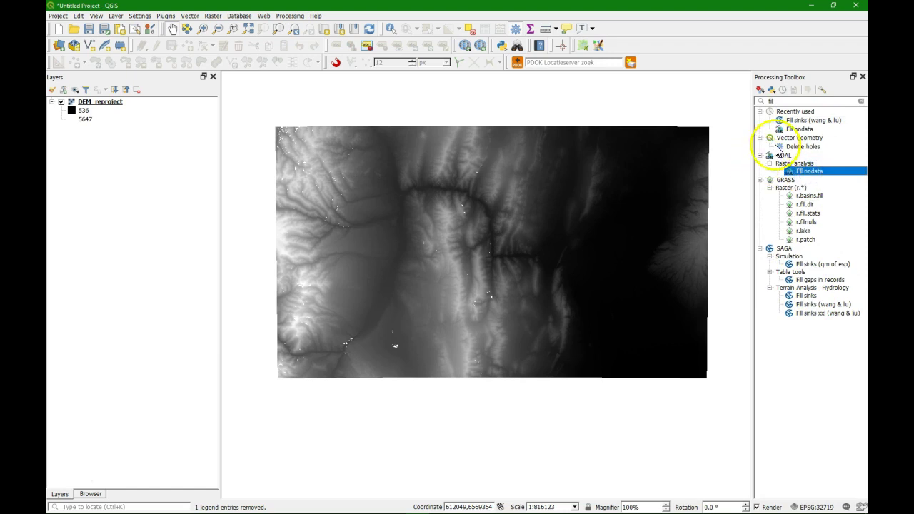
pyautogui.doubleClick(806, 174)
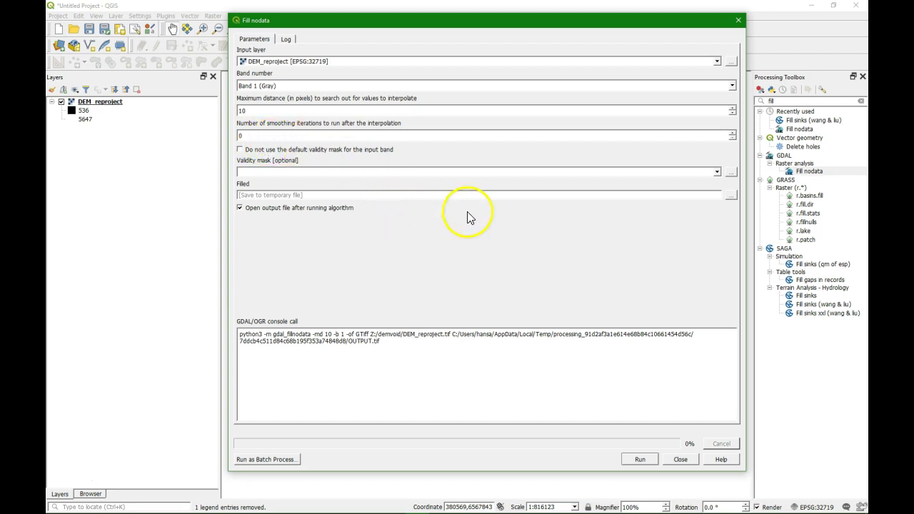
# Step: Save the filled output as DEM_voidfilled.tif, run Fill nodata and close the tool
pyautogui.click(731, 195)
pyautogui.click(757, 211)
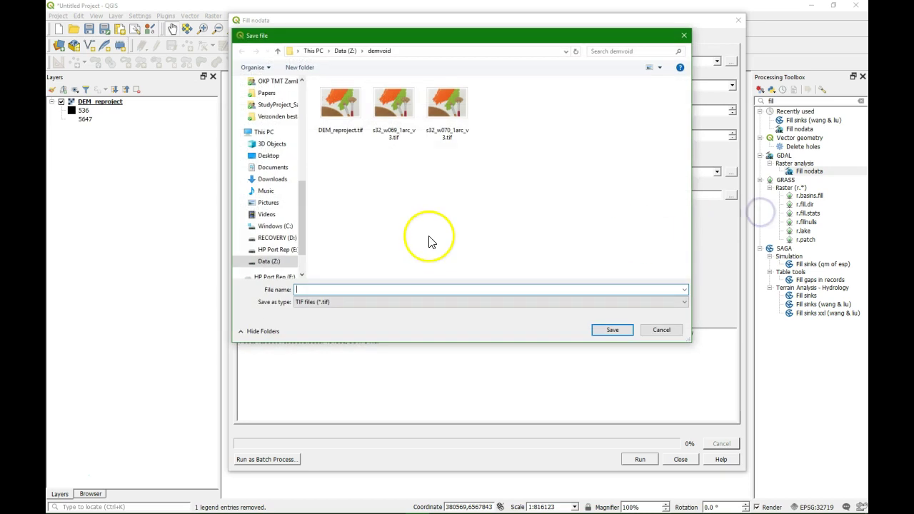
pyautogui.write('DEM_voidfil')
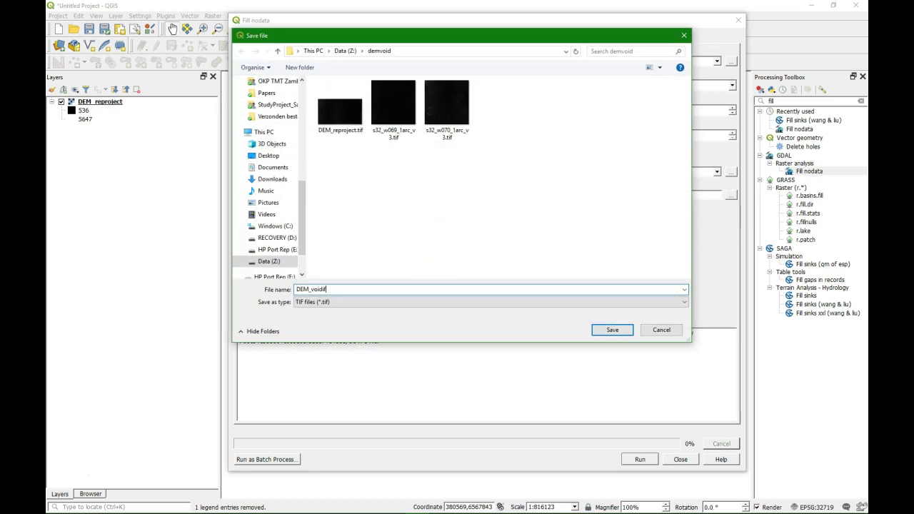
pyautogui.write('led')
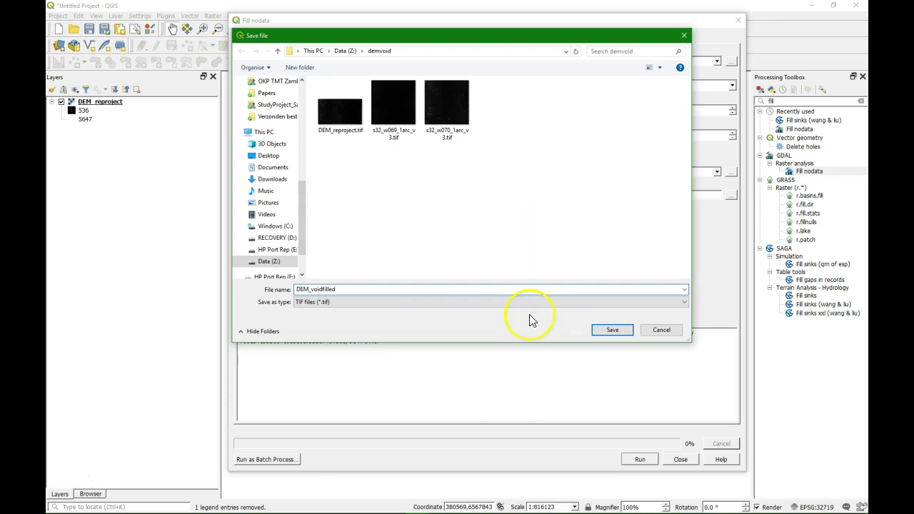
pyautogui.click(614, 329)
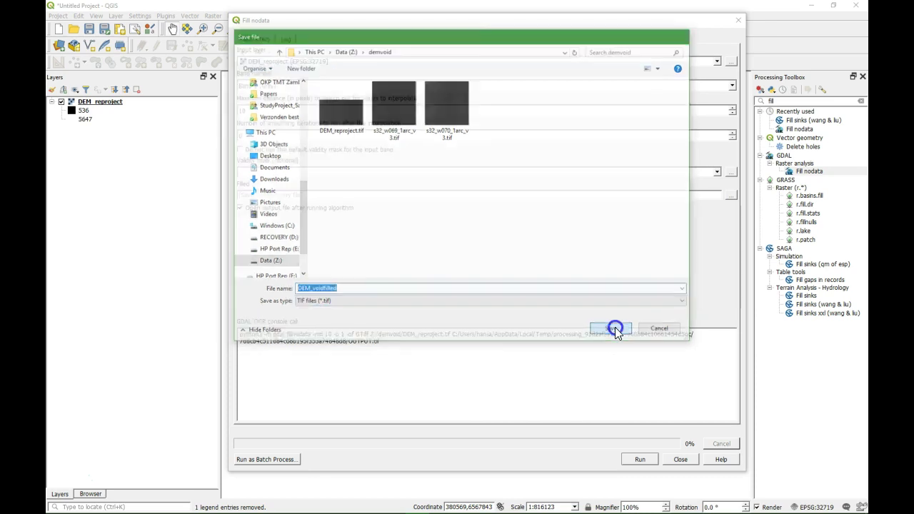
pyautogui.click(640, 459)
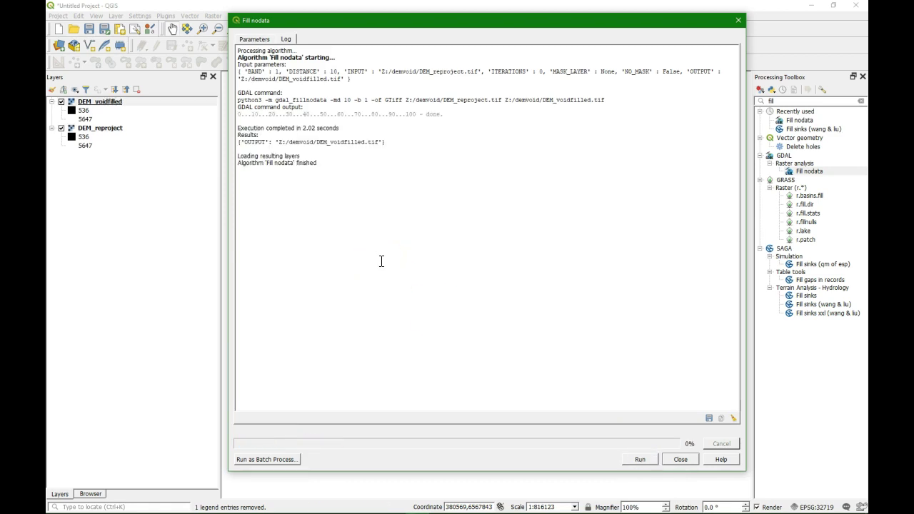
pyautogui.click(681, 459)
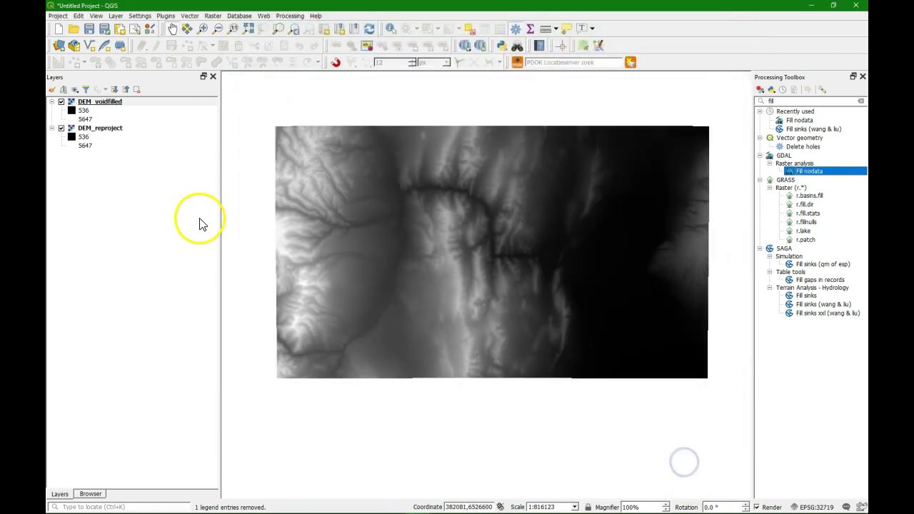
# Step: Remove the DEM_reproject layer, then launch SAGA Fill Sinks (Wang & Liu) with DEM_voidfilled as input
pyautogui.click(91, 136)
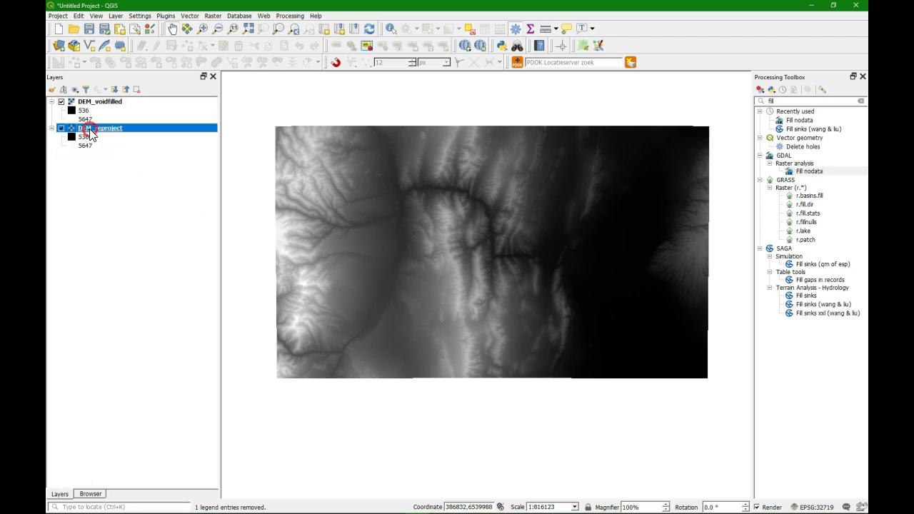
pyautogui.rightClick(89, 130)
pyautogui.click(131, 217)
pyautogui.click(431, 270)
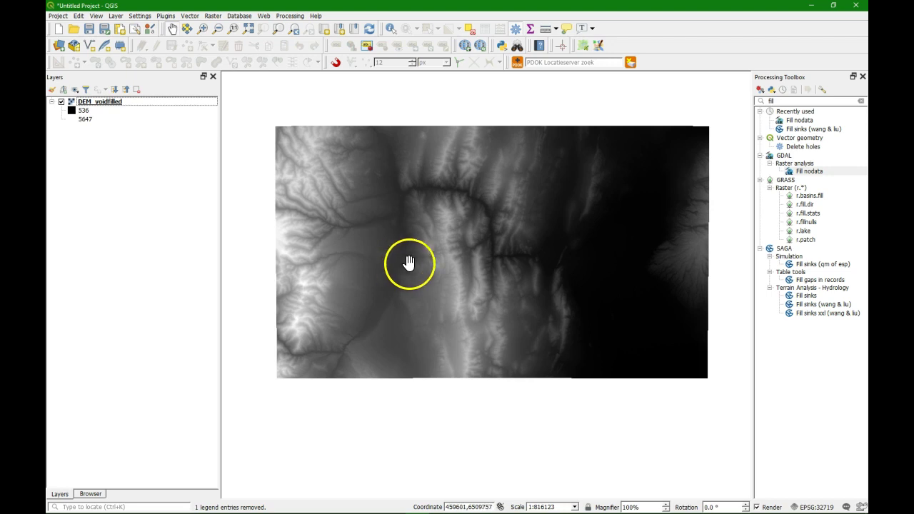
pyautogui.doubleClick(821, 304)
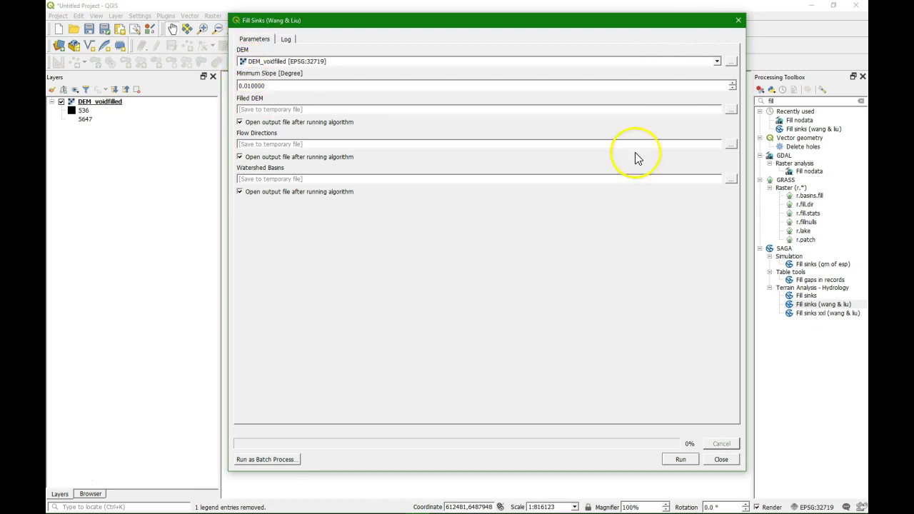
# Step: Save the filled DEM to DEM_filled.sdat and skip loading the Flow Directions and Watershed Basins outputs
pyautogui.click(731, 109)
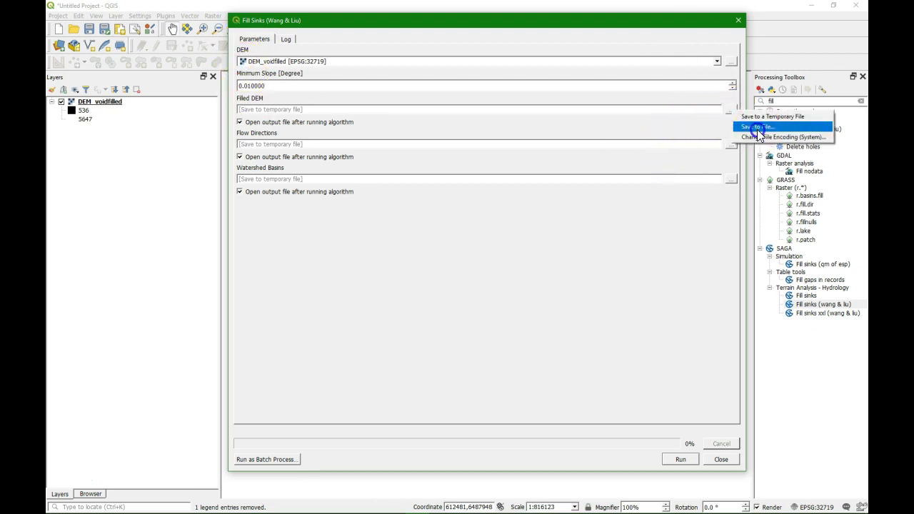
pyautogui.click(757, 127)
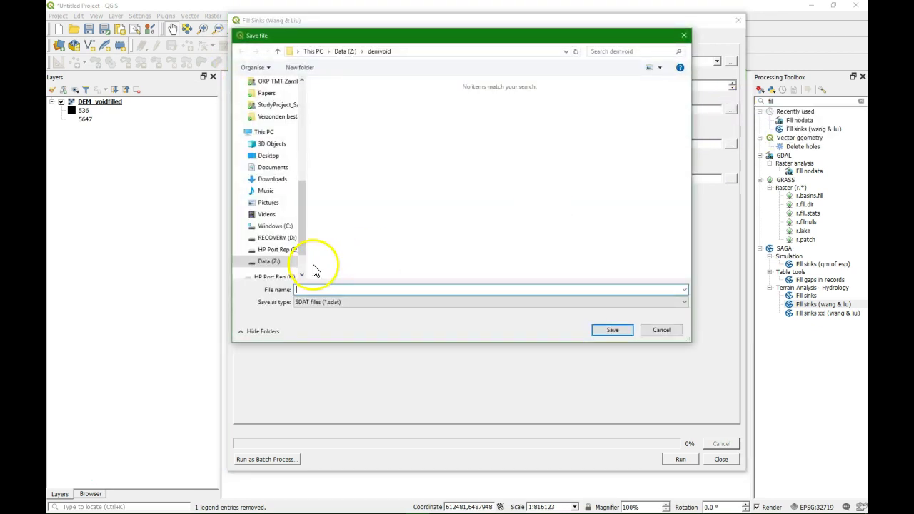
pyautogui.write('DEM_filled')
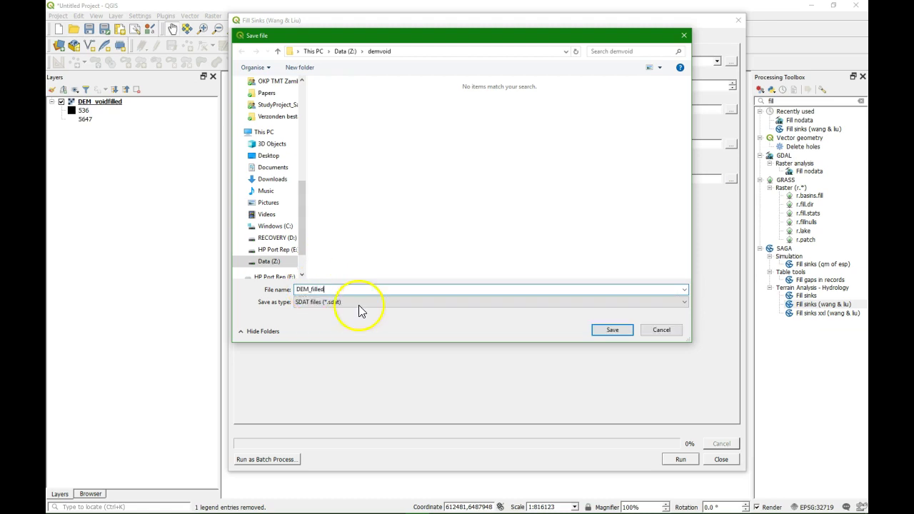
pyautogui.click(616, 330)
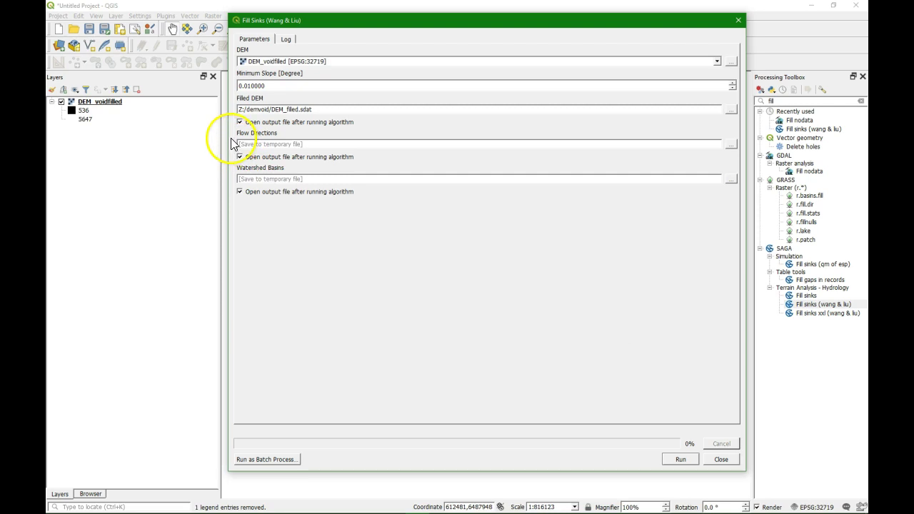
pyautogui.click(240, 191)
pyautogui.click(680, 460)
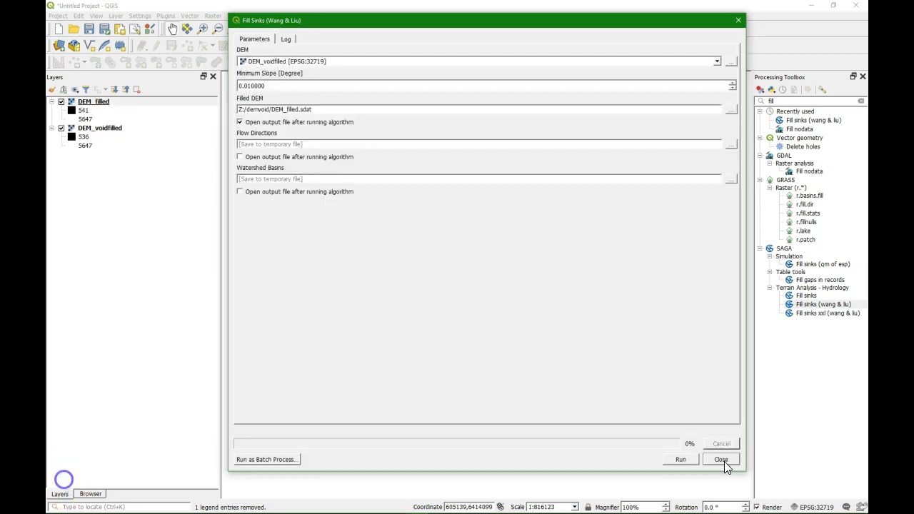
# Step: Close Fill Sinks, remove the DEM_voidfilled layer, and select the 'fill' toolbox search text
pyautogui.click(720, 460)
pyautogui.rightClick(91, 130)
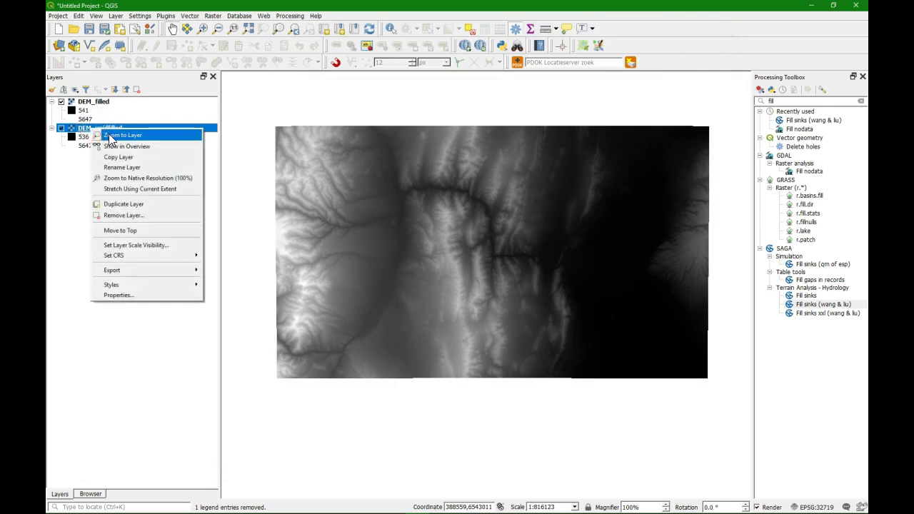
pyautogui.click(131, 217)
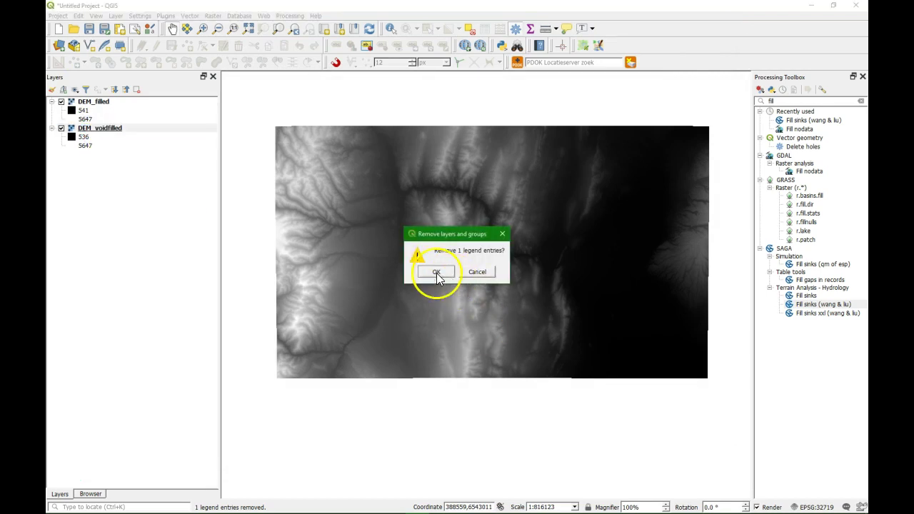
pyautogui.click(435, 272)
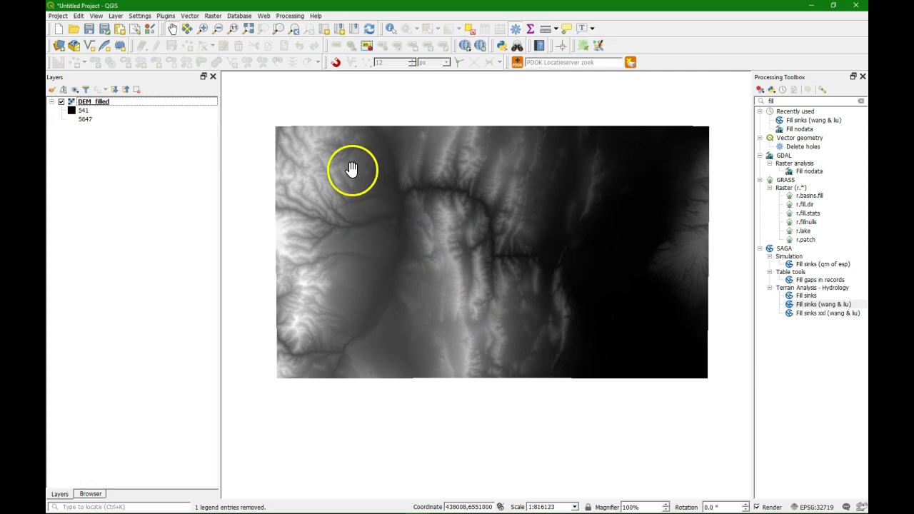
pyautogui.moveTo(777, 101); pyautogui.dragTo(744, 95)
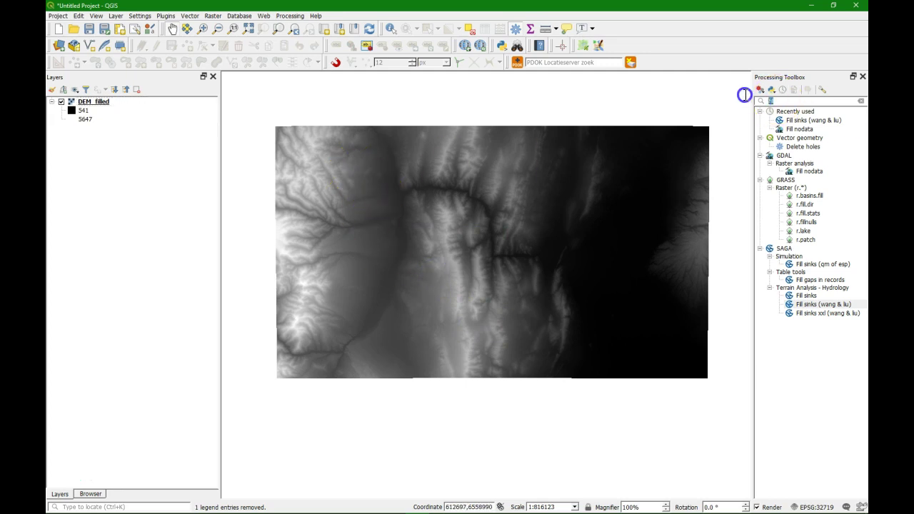